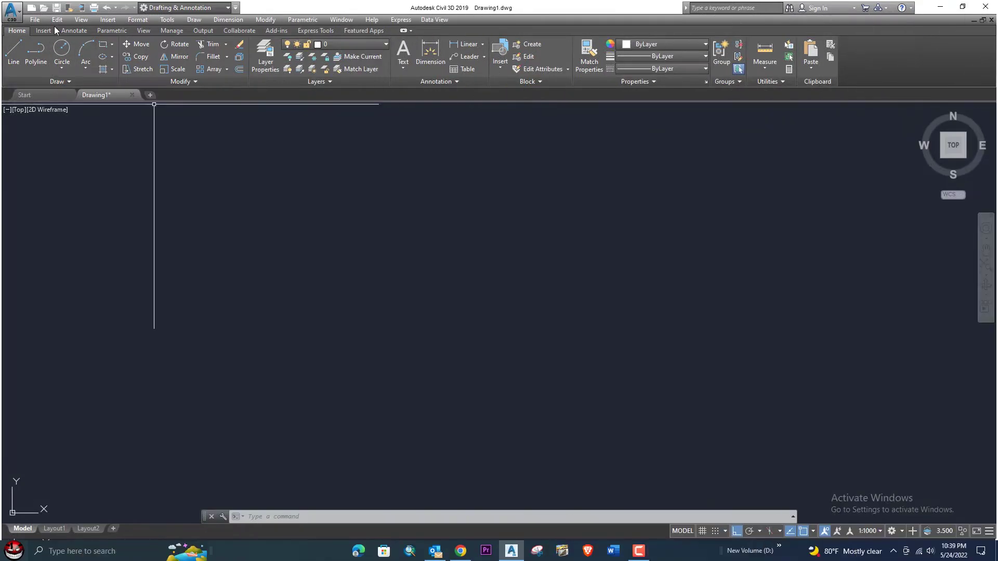
- Draw a rectangle, wider than it is tall, in the middle of the empty drawing area
{"action": "left_click", "coordinate": [101, 45]}
{"action": "left_click", "coordinate": [387, 235]}
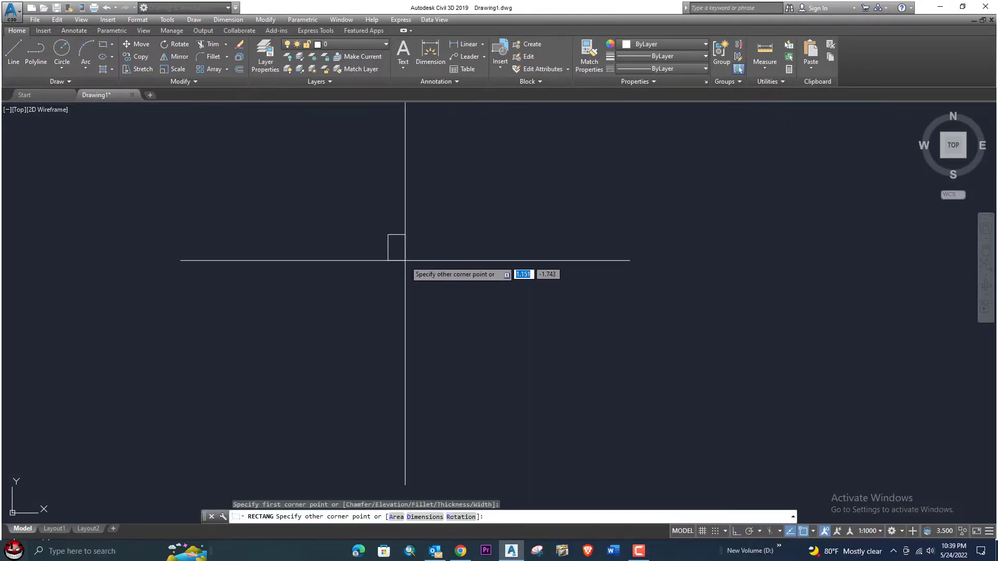
{"action": "left_click", "coordinate": [635, 351]}
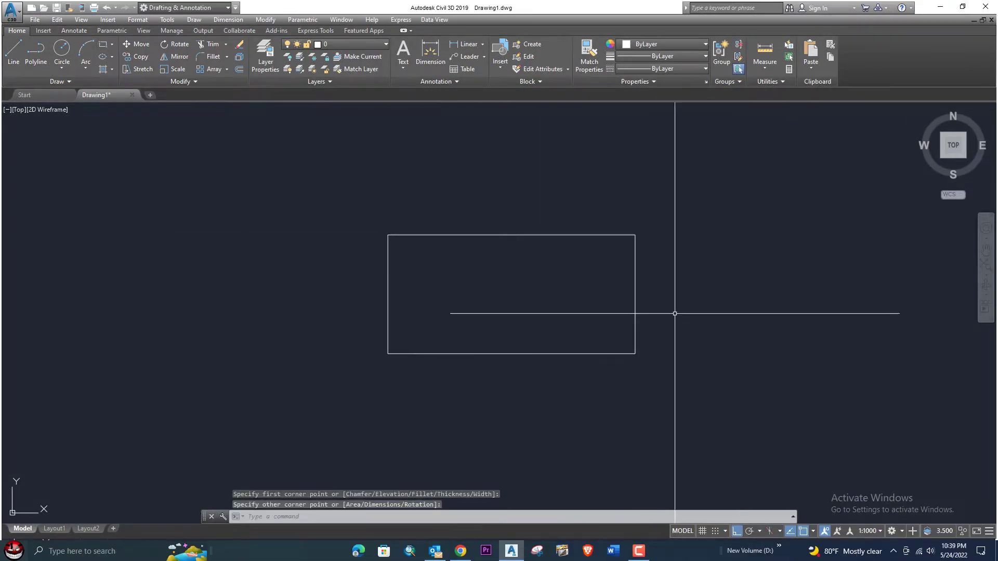
{"action": "scroll", "coordinate": [643, 286], "scroll_direction": "up", "scroll_amount": 4}
{"action": "scroll", "coordinate": [644, 287], "scroll_direction": "down", "scroll_amount": 4}
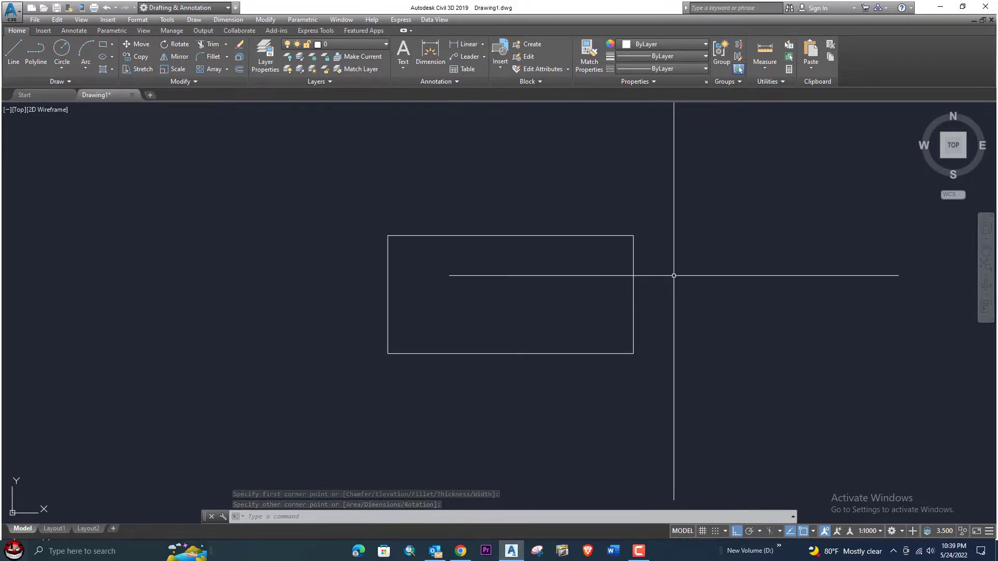
- Try a 0.30 mm lineweight on the rectangle, and set it to 0.60 mm instead
{"action": "left_click", "coordinate": [620, 236]}
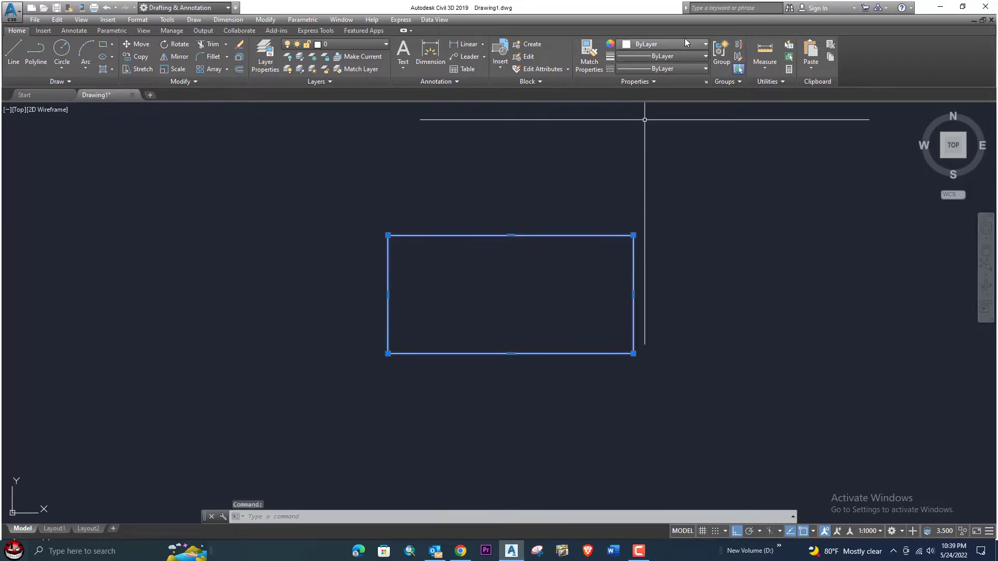
{"action": "left_click", "coordinate": [683, 56]}
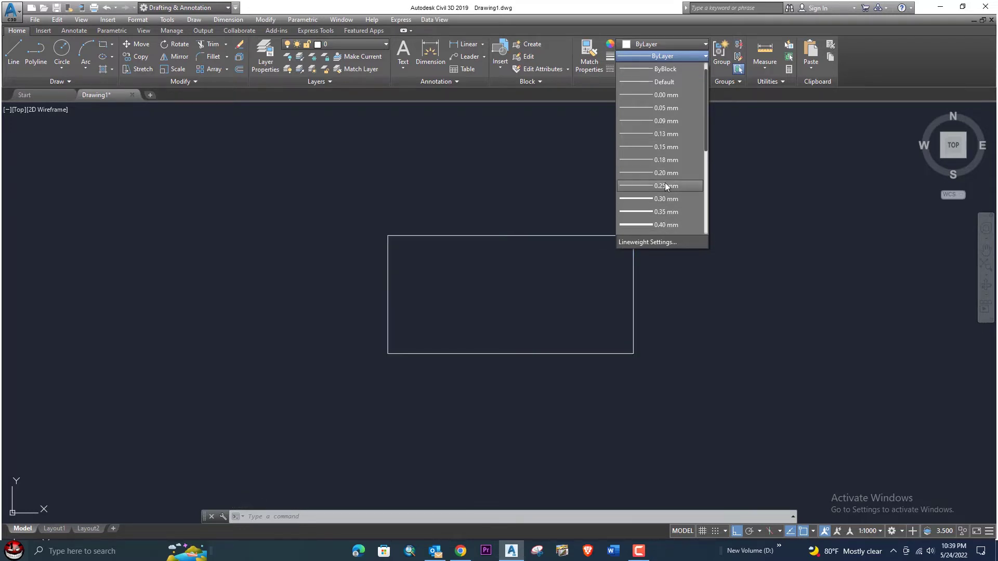
{"action": "scroll", "coordinate": [660, 202], "scroll_direction": "down", "scroll_amount": 1}
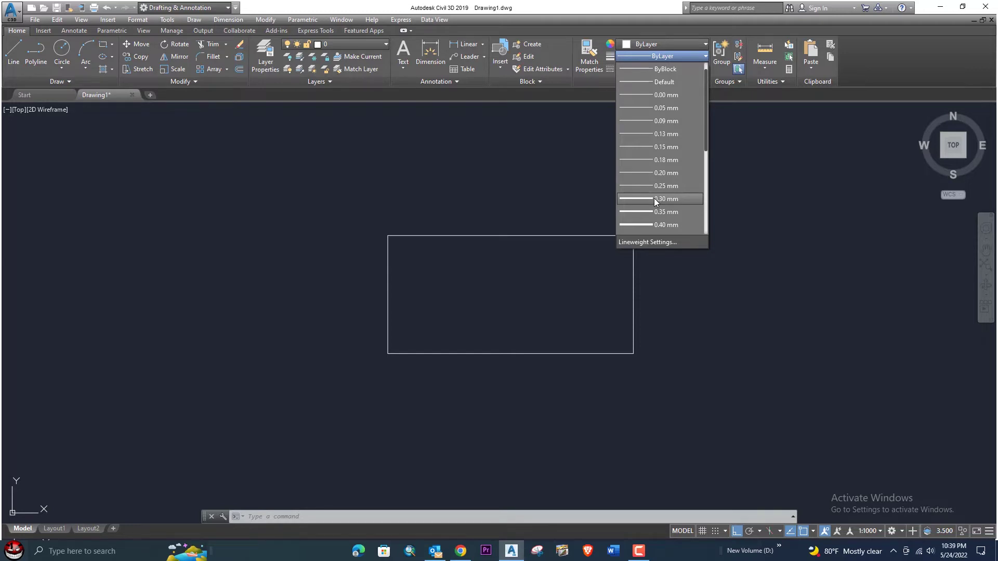
{"action": "left_click", "coordinate": [653, 198]}
{"action": "left_click", "coordinate": [663, 57]}
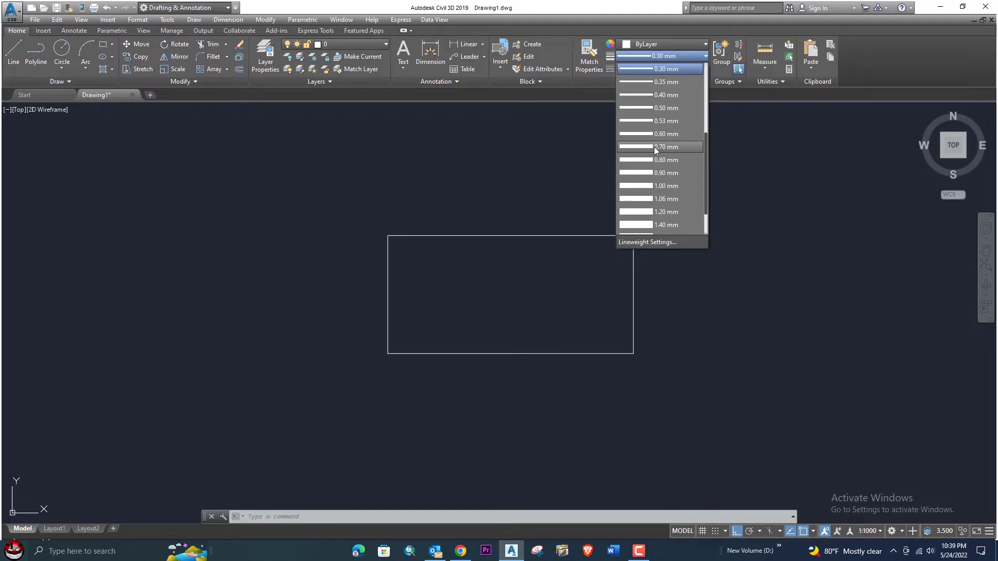
{"action": "left_click", "coordinate": [654, 134]}
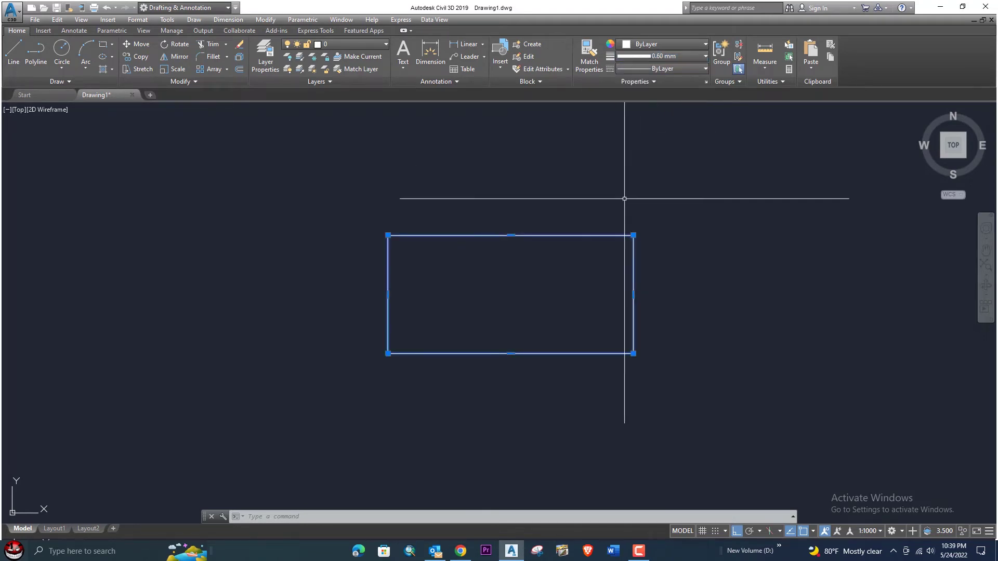
{"action": "key", "text": "Escape"}
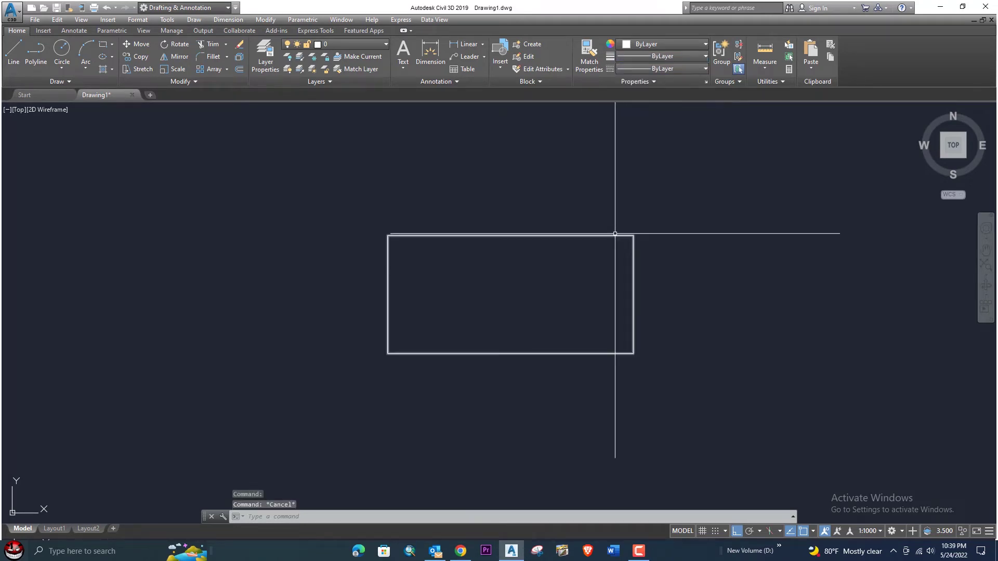
{"action": "scroll", "coordinate": [644, 229], "scroll_direction": "up", "scroll_amount": 5}
{"action": "scroll", "coordinate": [644, 228], "scroll_direction": "down", "scroll_amount": 5}
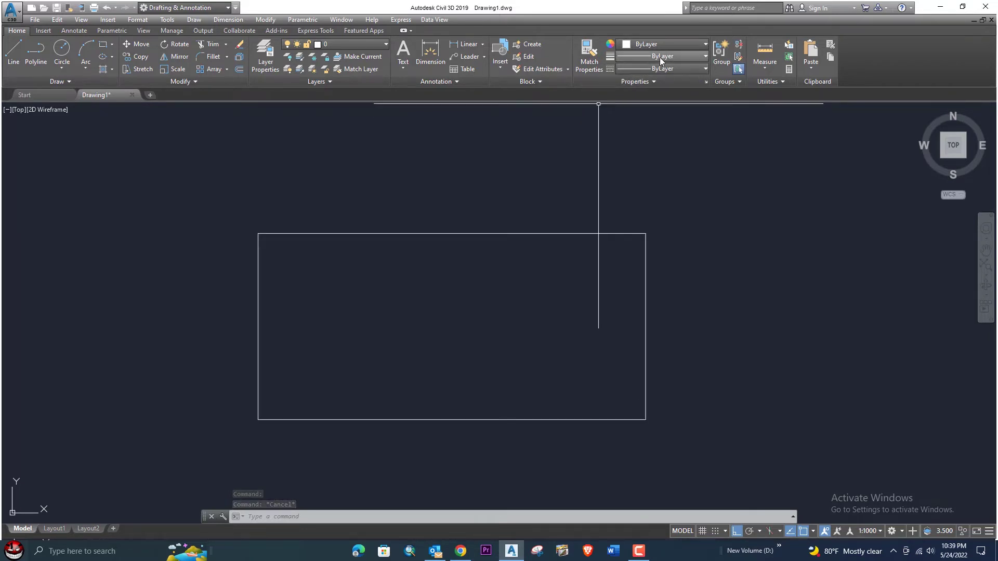
- Change the rectangle's object color to the index color Red
{"action": "left_click", "coordinate": [634, 233]}
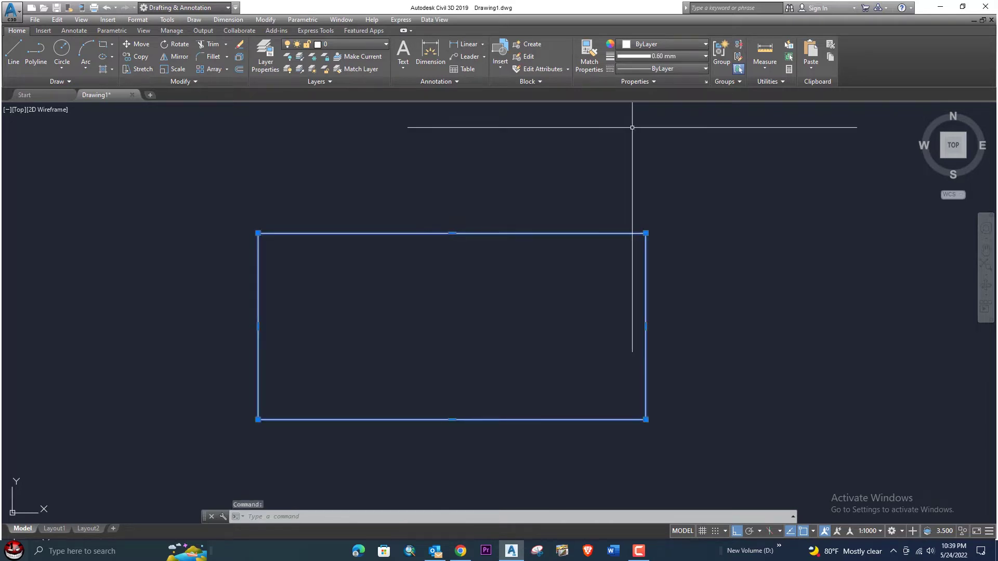
{"action": "left_click", "coordinate": [659, 46]}
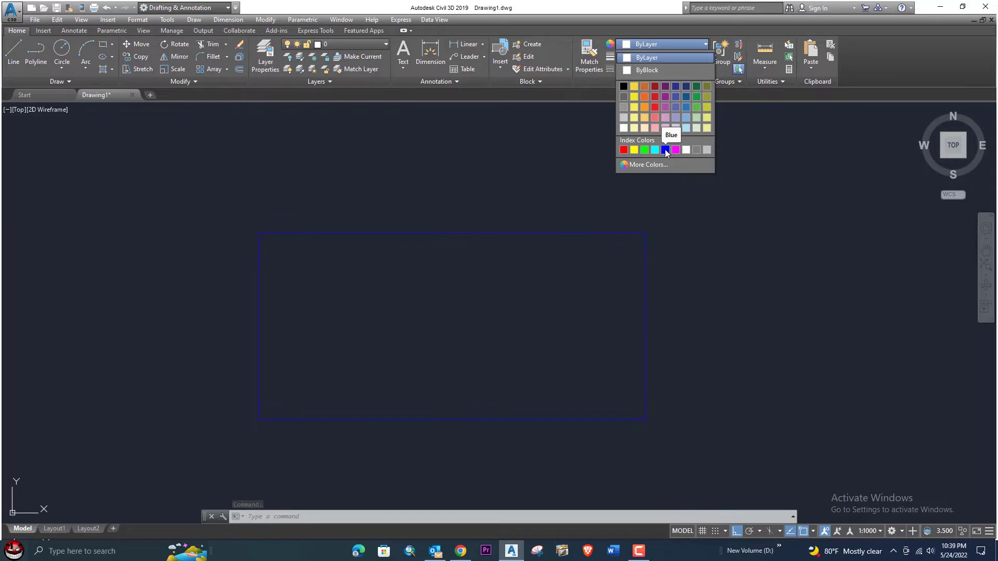
{"action": "left_click", "coordinate": [624, 150]}
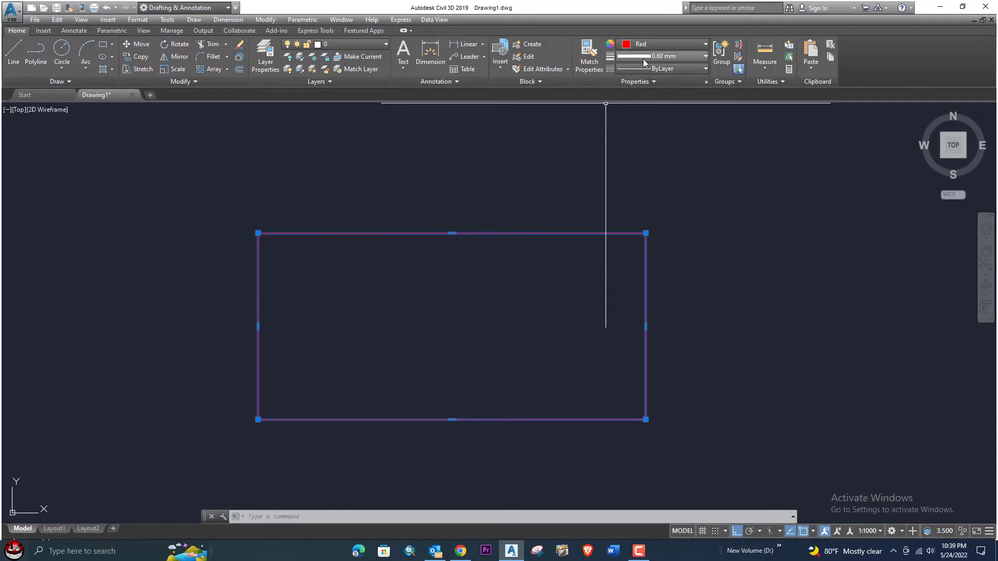
{"action": "left_click", "coordinate": [678, 69]}
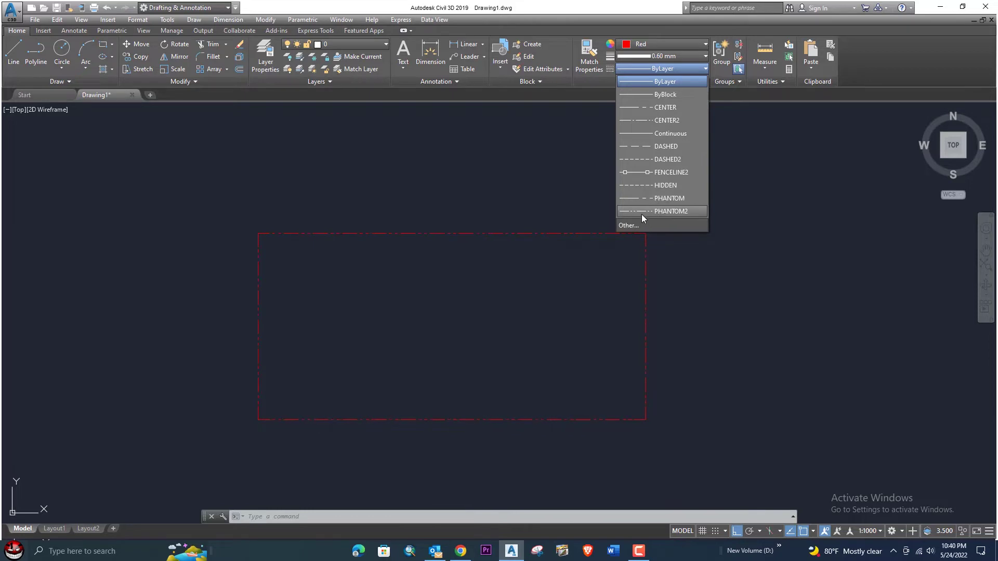
{"action": "left_click", "coordinate": [759, 127]}
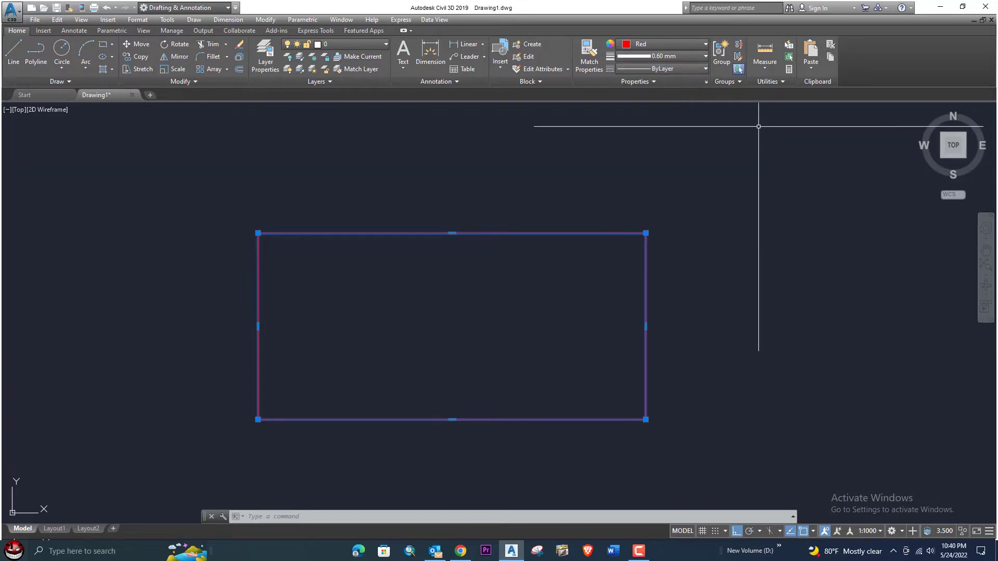
{"action": "left_click", "coordinate": [757, 125]}
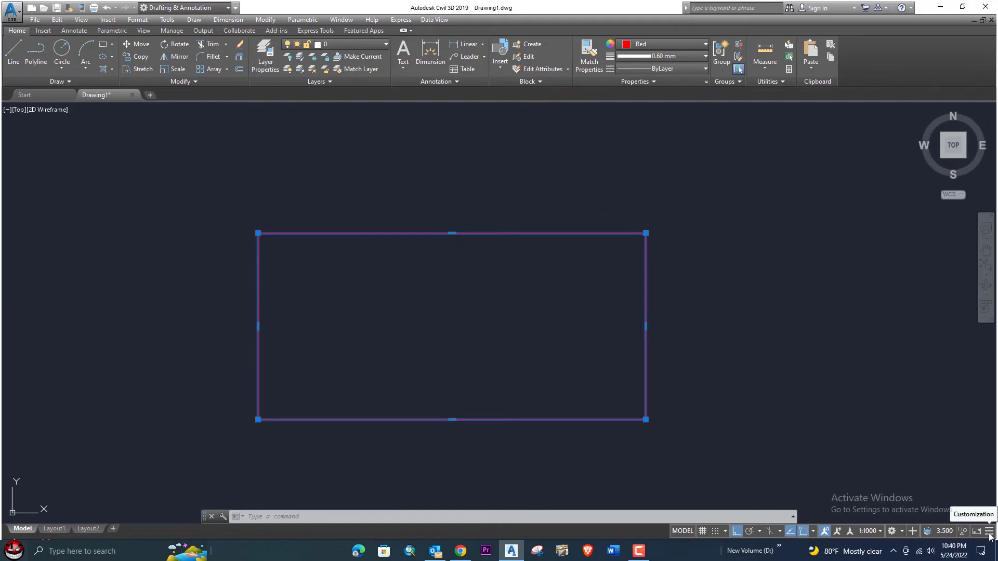
- Add the LineWeight toggle to the status bar through its customization options
{"action": "left_click", "coordinate": [982, 508]}
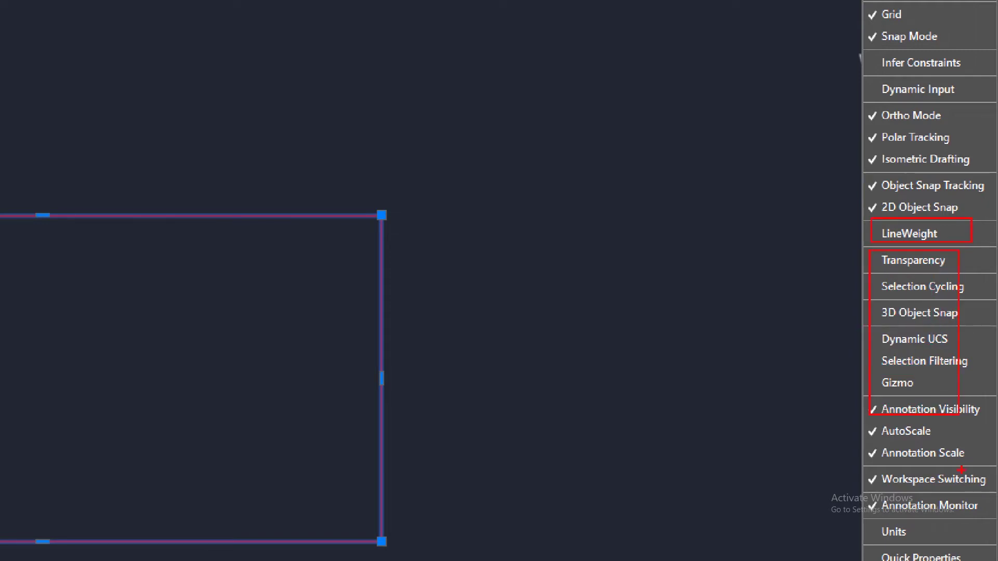
{"action": "left_click", "coordinate": [989, 531]}
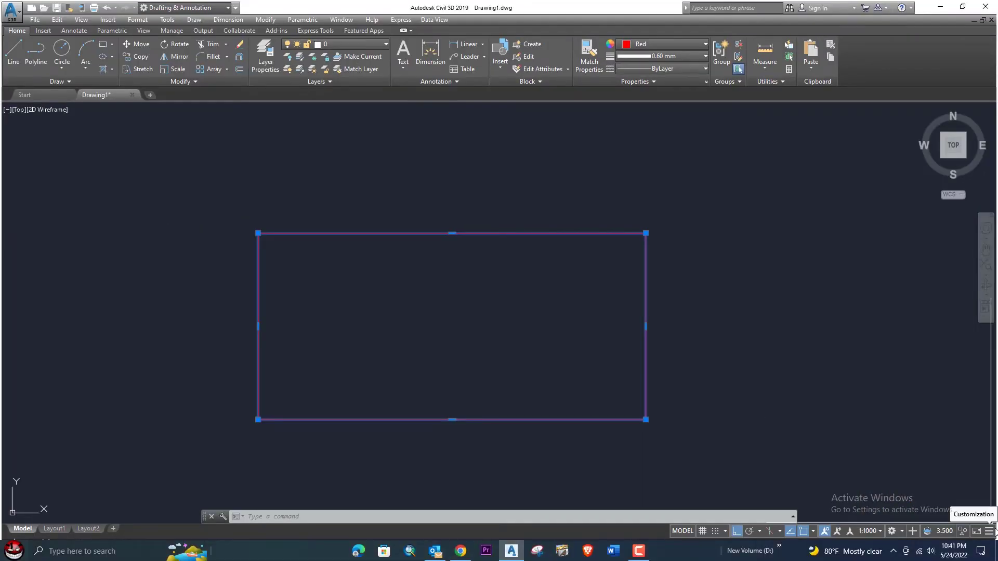
{"action": "left_click", "coordinate": [992, 531]}
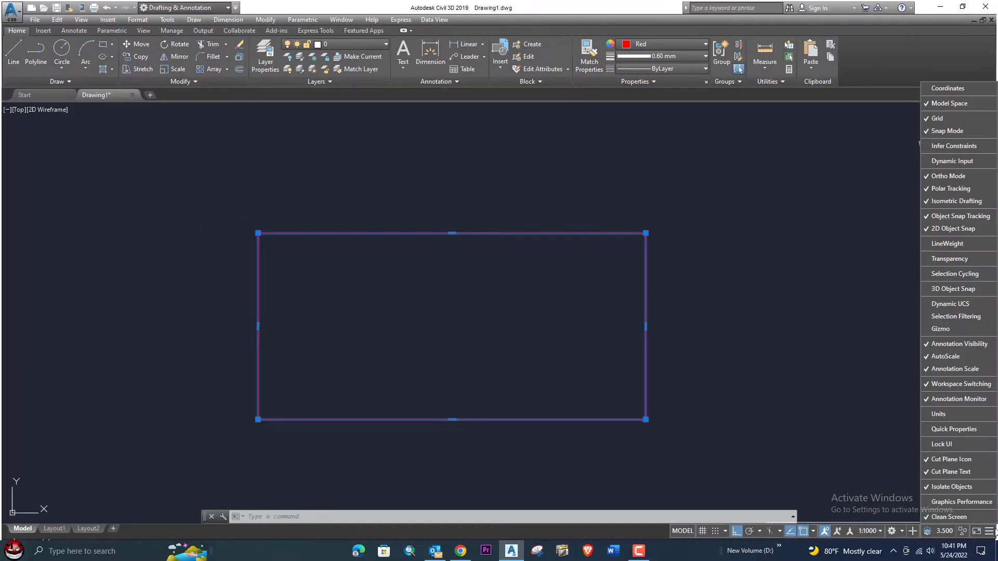
{"action": "left_click", "coordinate": [943, 246]}
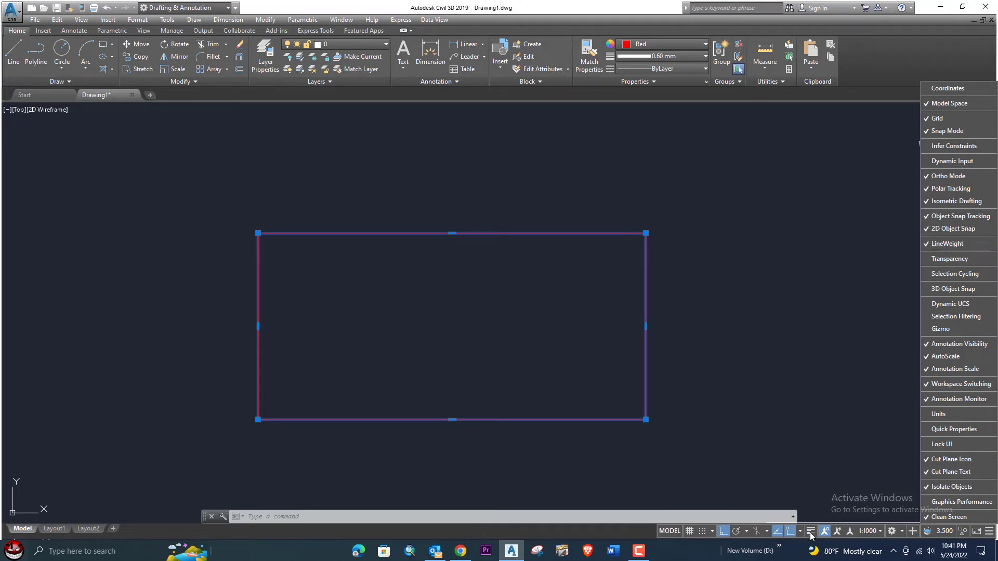
{"action": "left_click", "coordinate": [818, 416]}
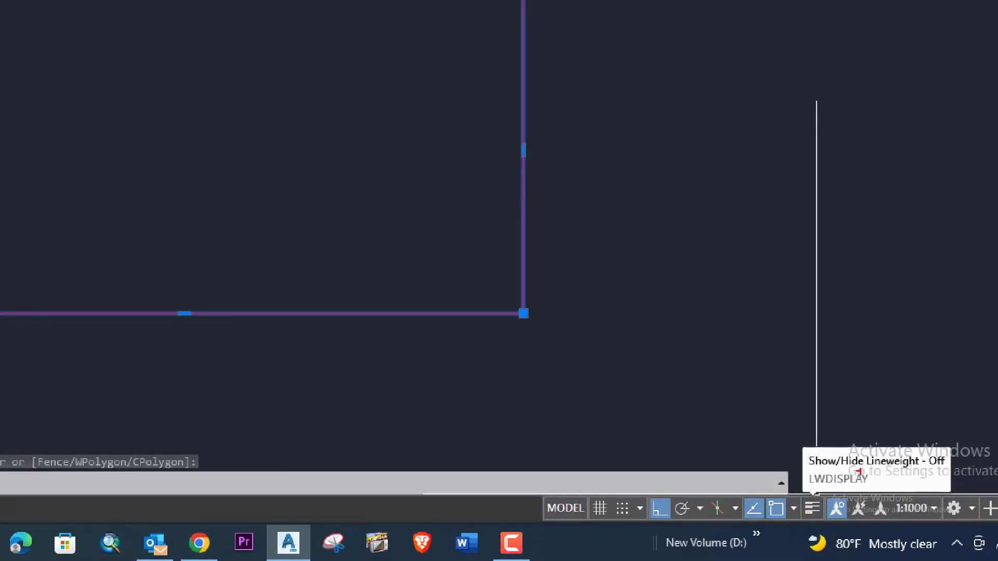
{"action": "mouse_move", "coordinate": [806, 448]}
{"action": "left_mouse_down"}
{"action": "mouse_move", "coordinate": [848, 469]}
{"action": "mouse_move", "coordinate": [951, 469]}
{"action": "left_mouse_up"}
{"action": "mouse_move", "coordinate": [252, 126]}
{"action": "left_mouse_down"}
{"action": "mouse_move", "coordinate": [406, 279]}
{"action": "mouse_move", "coordinate": [625, 416]}
{"action": "left_mouse_up"}
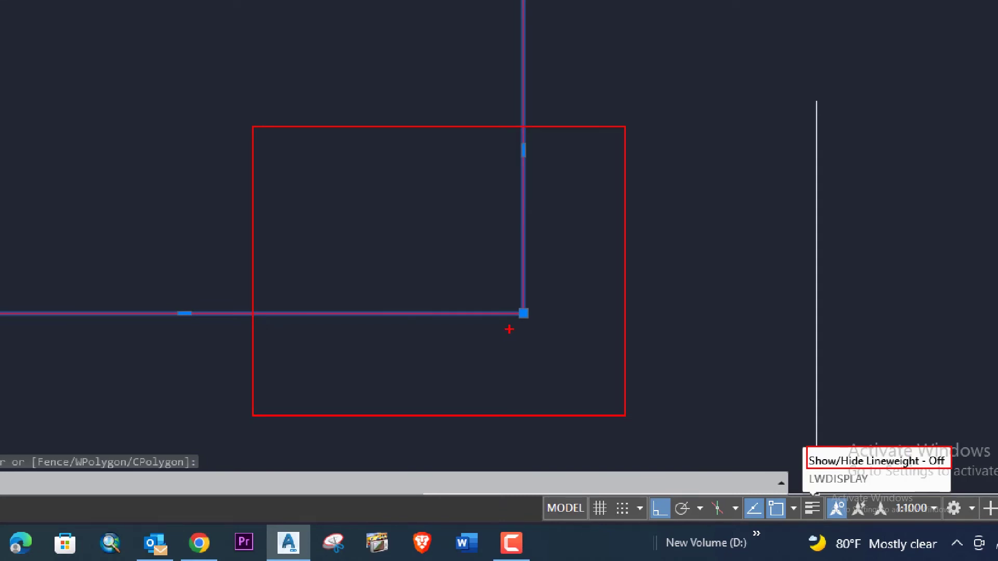
{"action": "left_click_drag", "start_coordinate": [508, 325], "coordinate": [528, 366]}
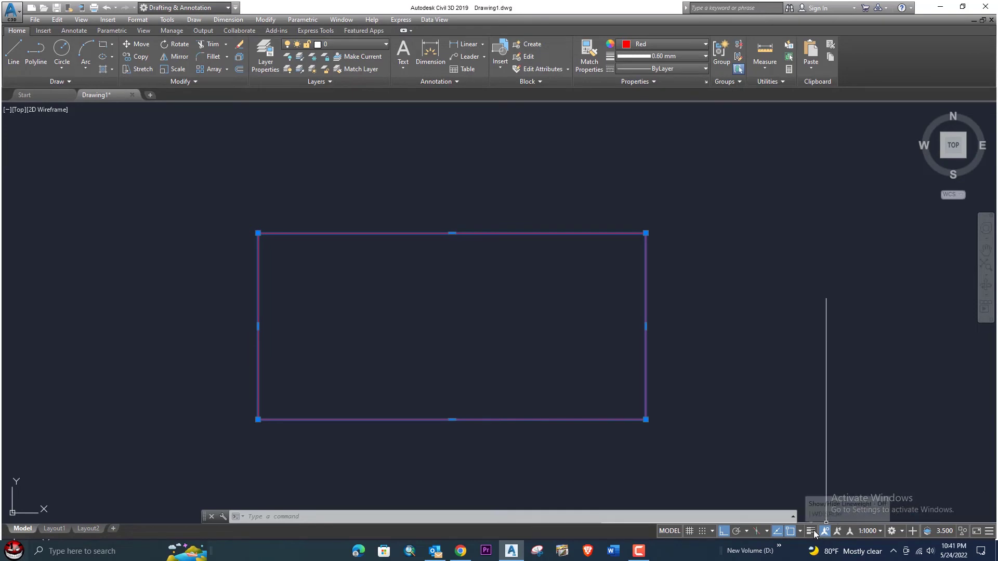
- Turn on the lineweight display for the drawing and clear the selection of the rectangle
{"action": "left_click", "coordinate": [811, 531]}
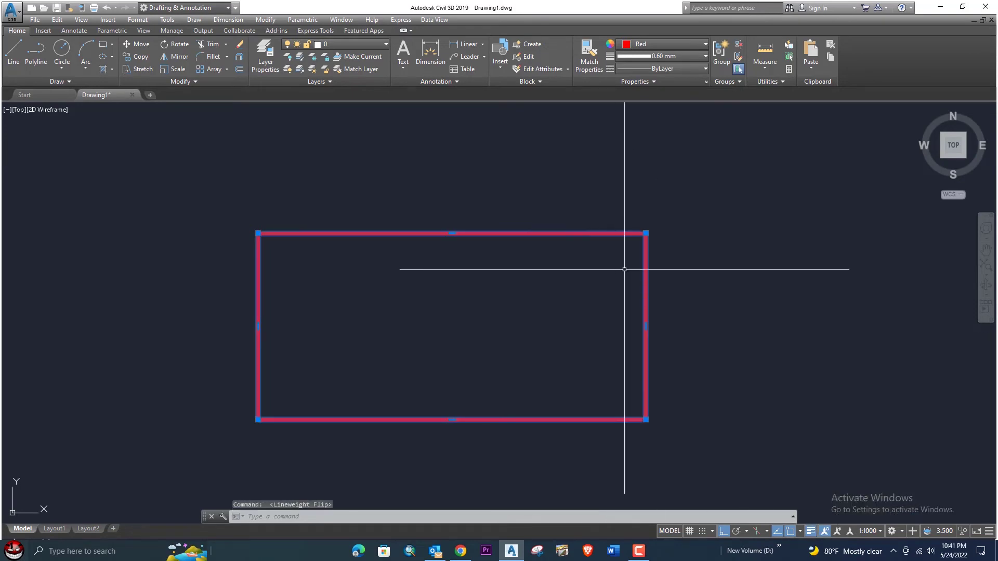
{"action": "key", "text": "Escape"}
{"action": "scroll", "coordinate": [647, 245], "scroll_direction": "up", "scroll_amount": 2}
{"action": "key", "text": "Escape"}
{"action": "scroll", "coordinate": [646, 218], "scroll_direction": "down", "scroll_amount": 2}
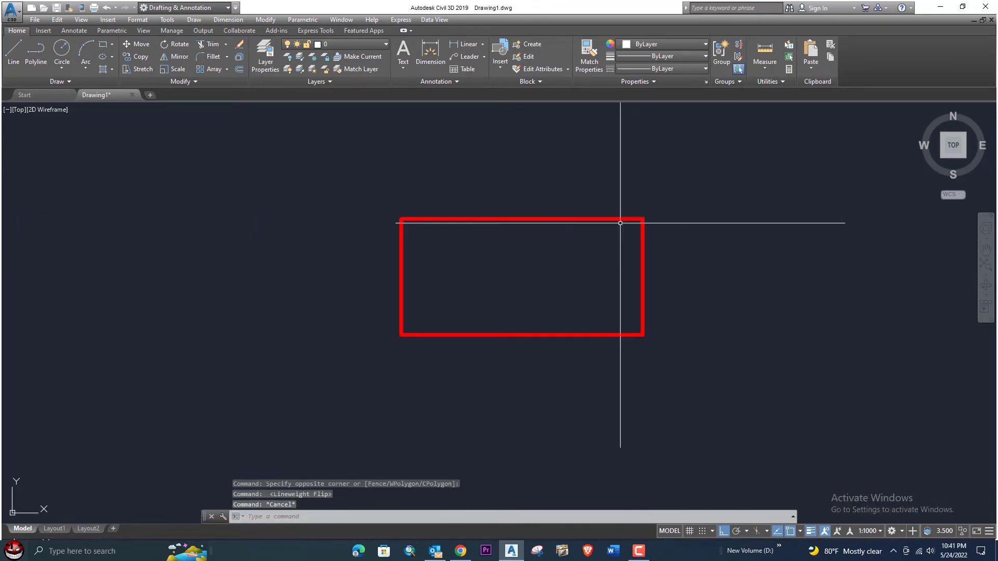
- Toggle the lineweight display off and on to compare the rectangle's outline, leaving it switched off
{"action": "left_click", "coordinate": [811, 532]}
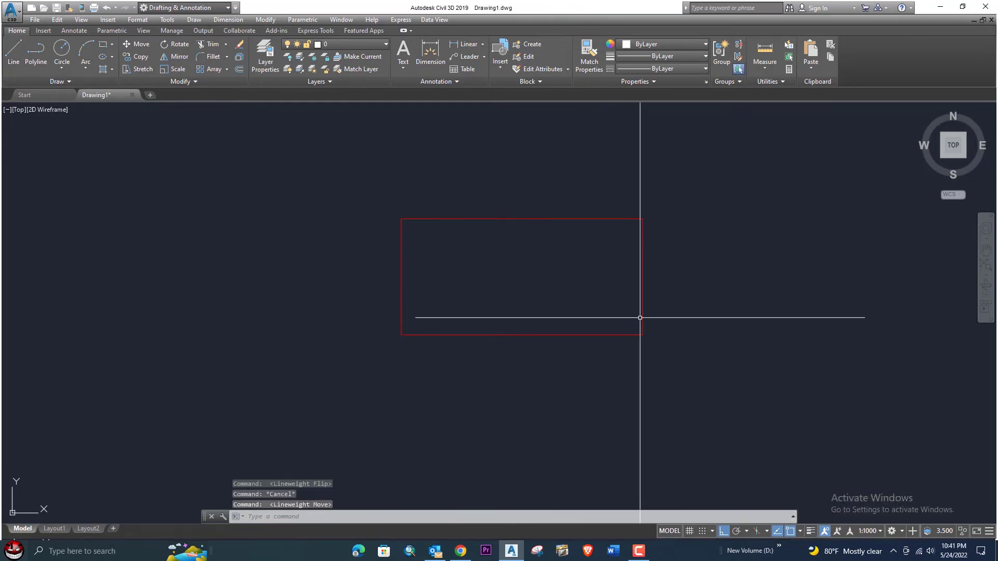
{"action": "left_click", "coordinate": [810, 531]}
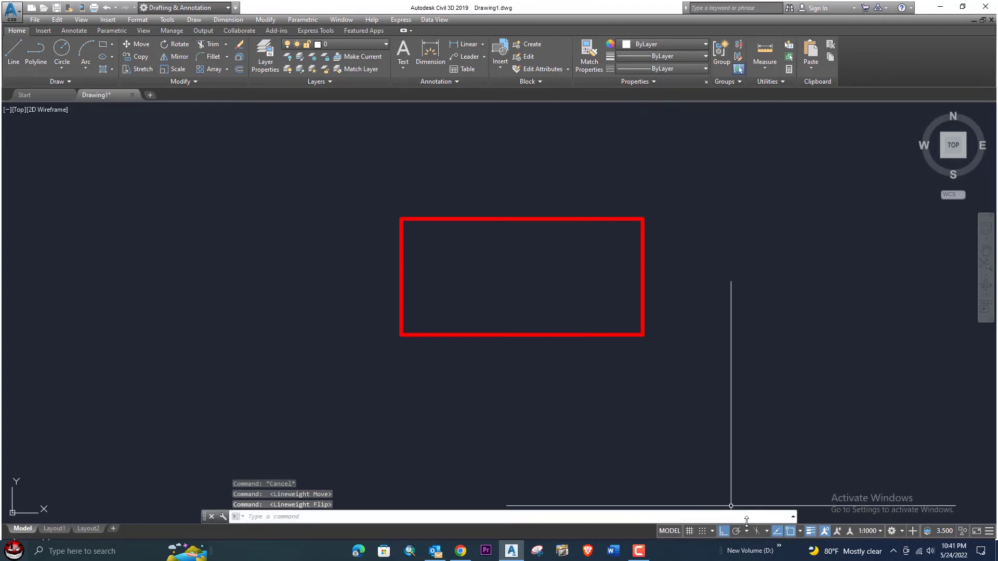
{"action": "left_click", "coordinate": [810, 531]}
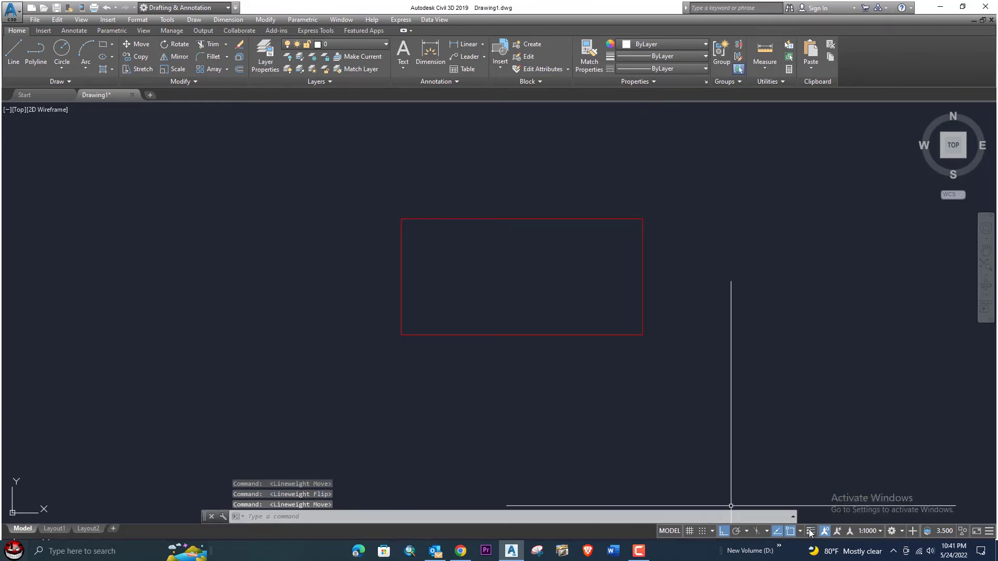
- Draw a horizontal line just below the red rectangle, extending slightly past both of its sides
{"action": "left_click", "coordinate": [13, 52]}
{"action": "left_click", "coordinate": [367, 365]}
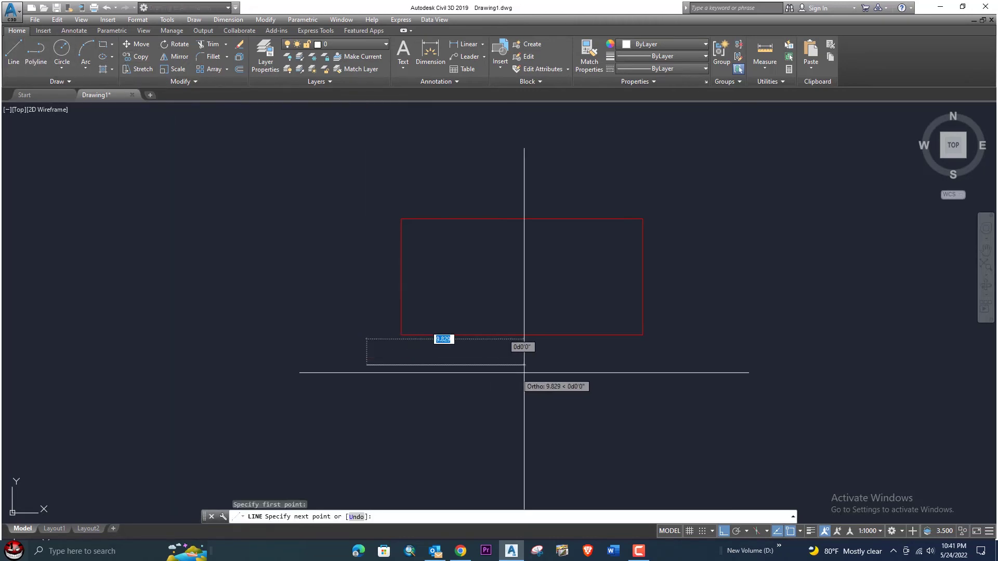
{"action": "left_click", "coordinate": [678, 370]}
{"action": "key", "text": "Return"}
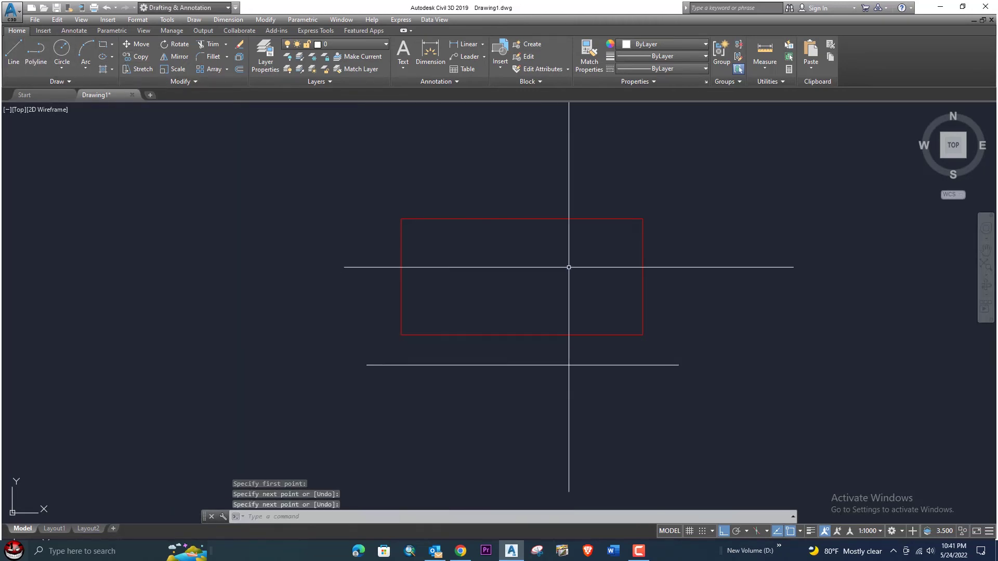
- Set the lineweight of the horizontal line below the rectangle to 0.30 mm and deselect it
{"action": "left_click", "coordinate": [655, 57]}
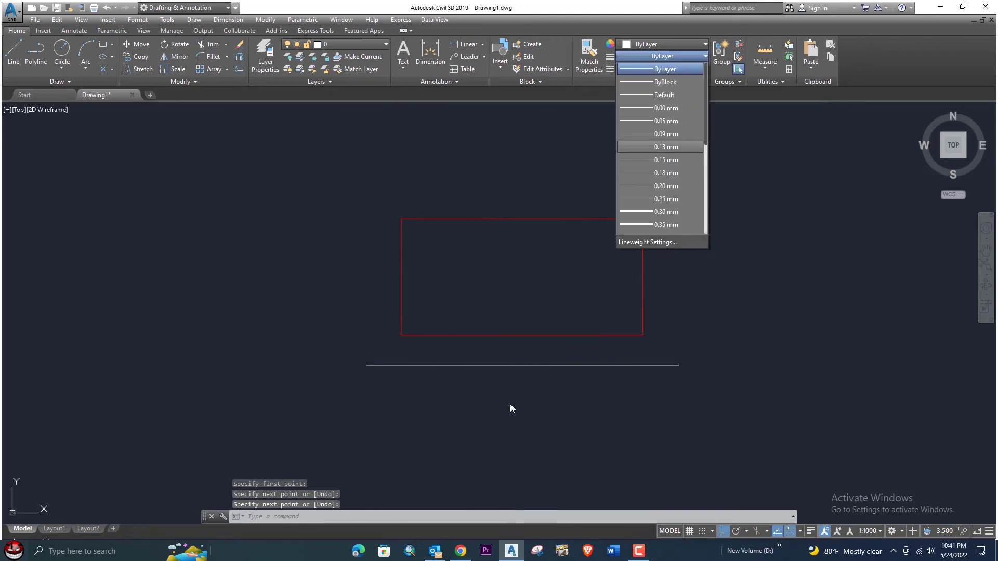
{"action": "left_click", "coordinate": [525, 384]}
{"action": "left_click", "coordinate": [538, 361]}
{"action": "left_click", "coordinate": [539, 387]}
{"action": "left_click", "coordinate": [524, 364]}
{"action": "left_click", "coordinate": [663, 57]}
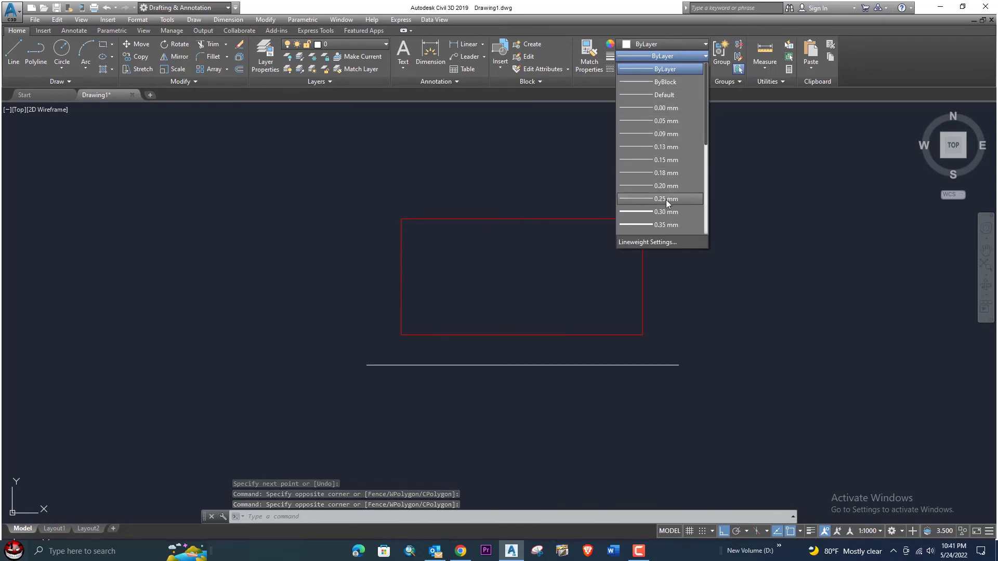
{"action": "left_click", "coordinate": [666, 212]}
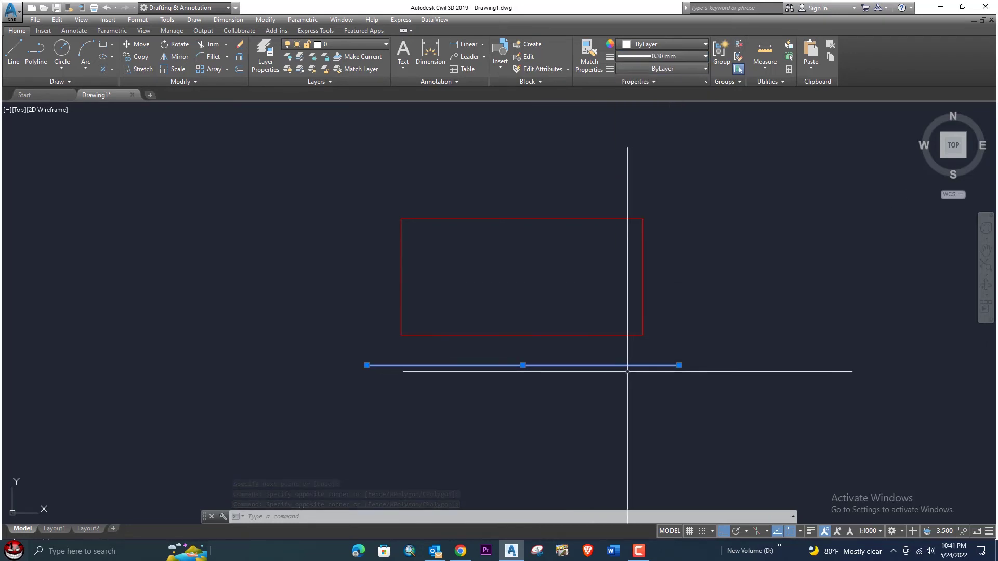
{"action": "key", "text": "Escape"}
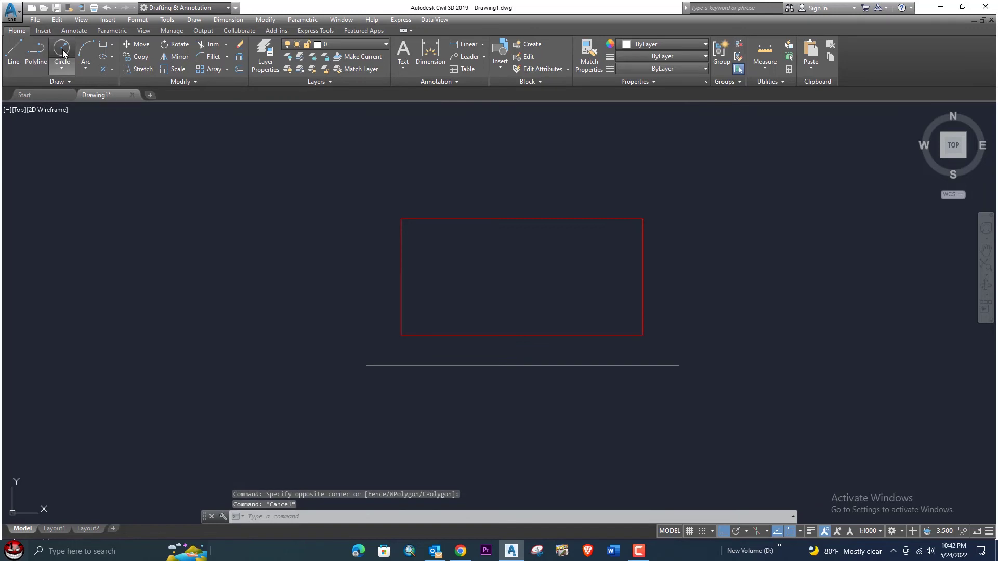
- Draw a circle in the empty area to the left of the red rectangle
{"action": "left_click", "coordinate": [61, 49]}
{"action": "left_click", "coordinate": [167, 232]}
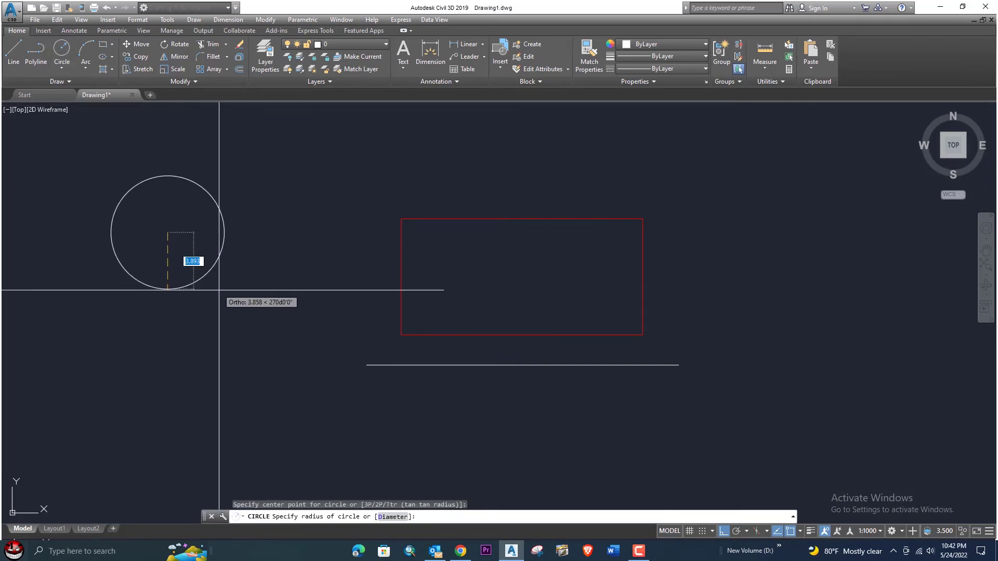
{"action": "left_click", "coordinate": [242, 304]}
- Set the lineweight of the circle beside the rectangle to 0.35 mm and deselect it
{"action": "left_click", "coordinate": [318, 238]}
{"action": "left_click", "coordinate": [181, 204]}
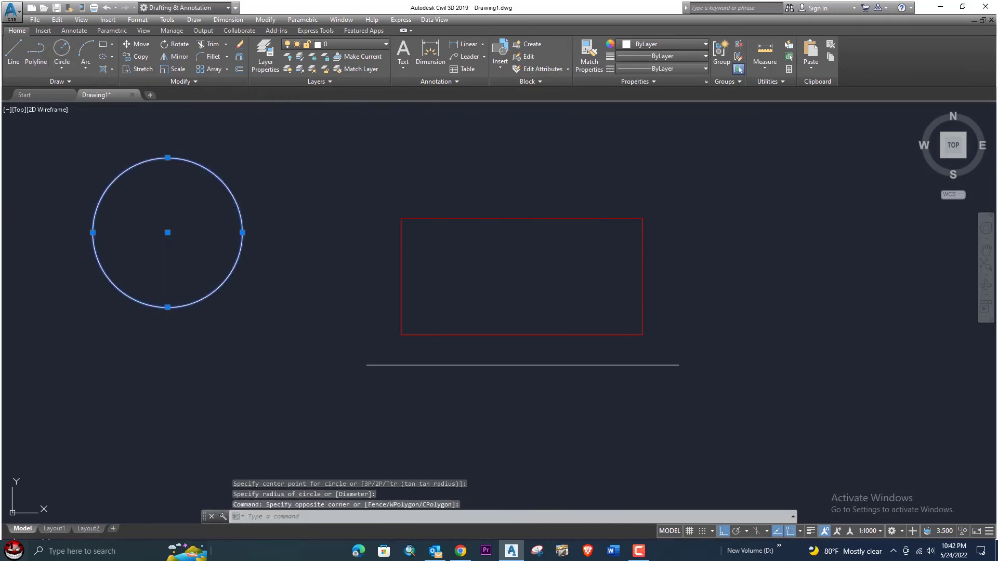
{"action": "left_click", "coordinate": [683, 57]}
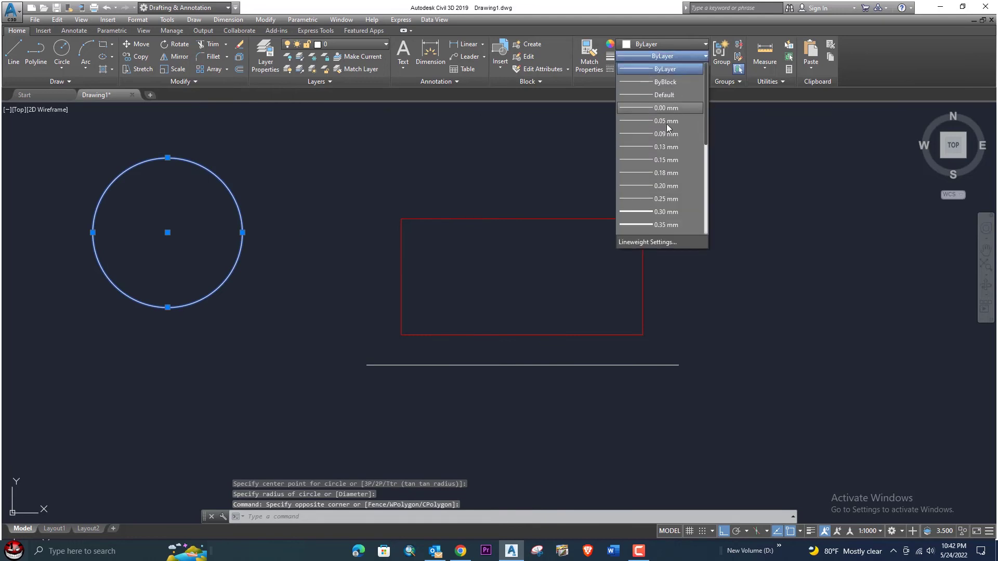
{"action": "left_click", "coordinate": [666, 225]}
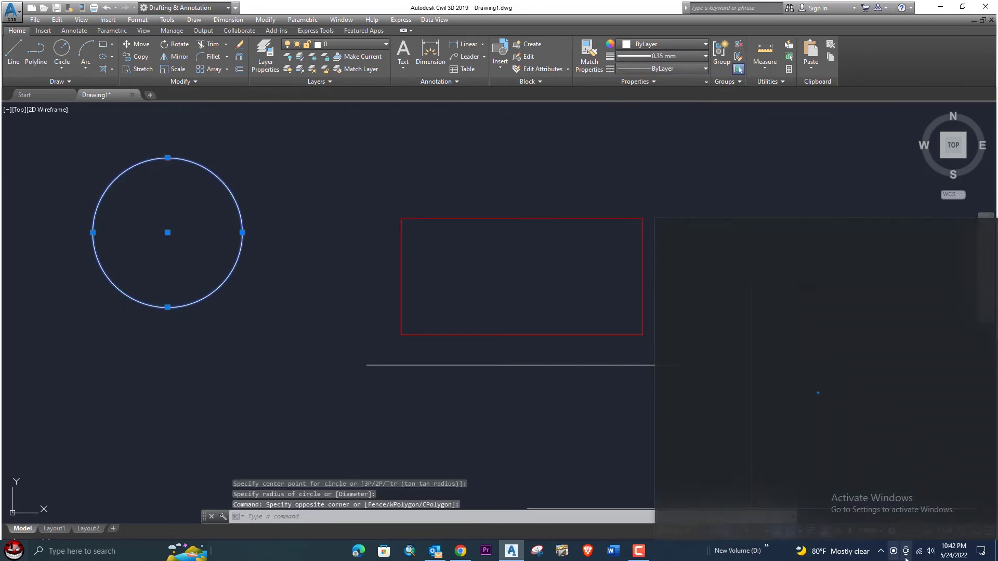
{"action": "key", "text": "Escape"}
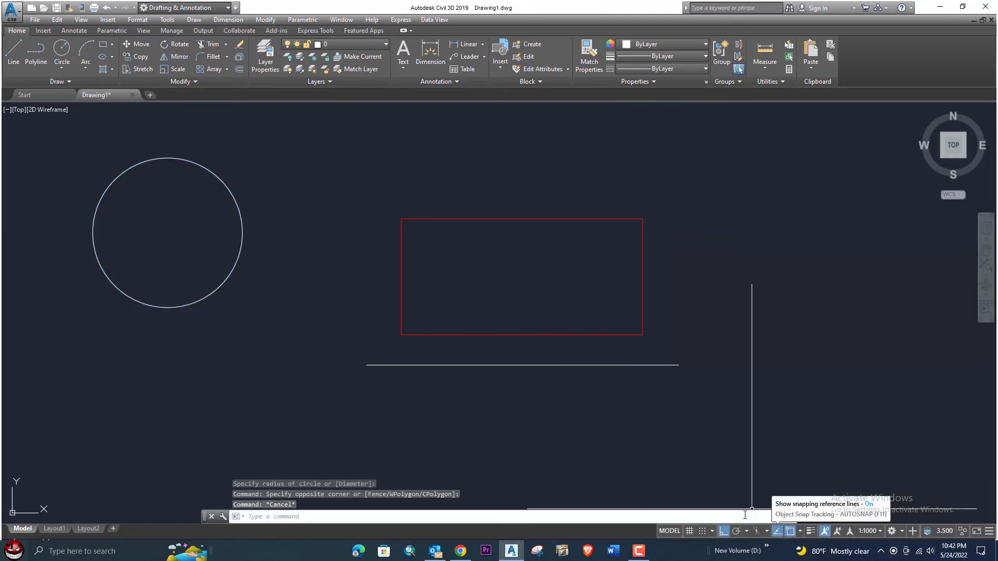
- Turn on the lineweight display to compare the circle, rectangle and line
{"action": "left_click", "coordinate": [809, 531]}
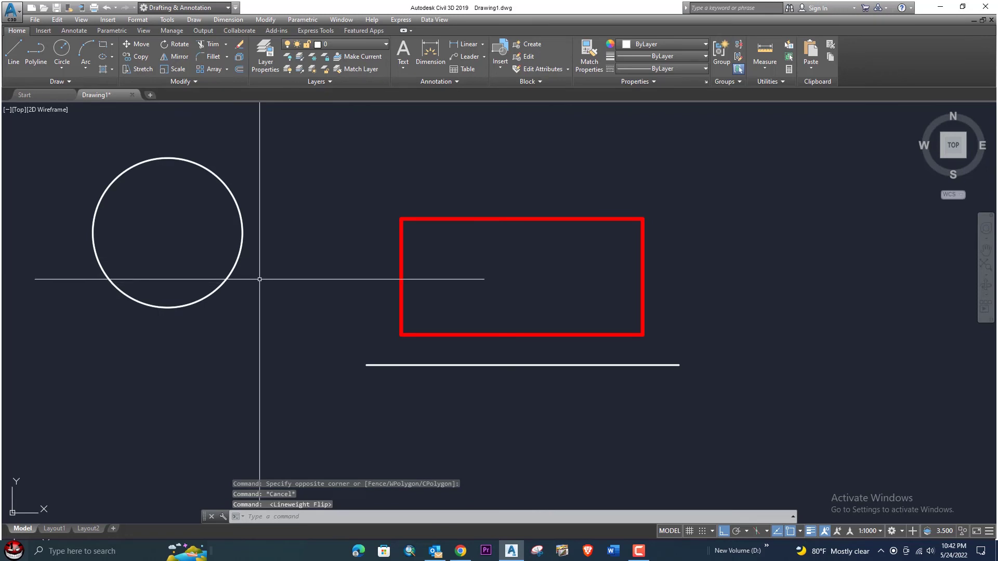
{"action": "scroll", "coordinate": [259, 268], "scroll_direction": "up", "scroll_amount": 2}
{"action": "middle_click_drag", "start_coordinate": [260, 268], "coordinate": [296, 289]}
{"action": "scroll", "coordinate": [299, 287], "scroll_direction": "down", "scroll_amount": 2}
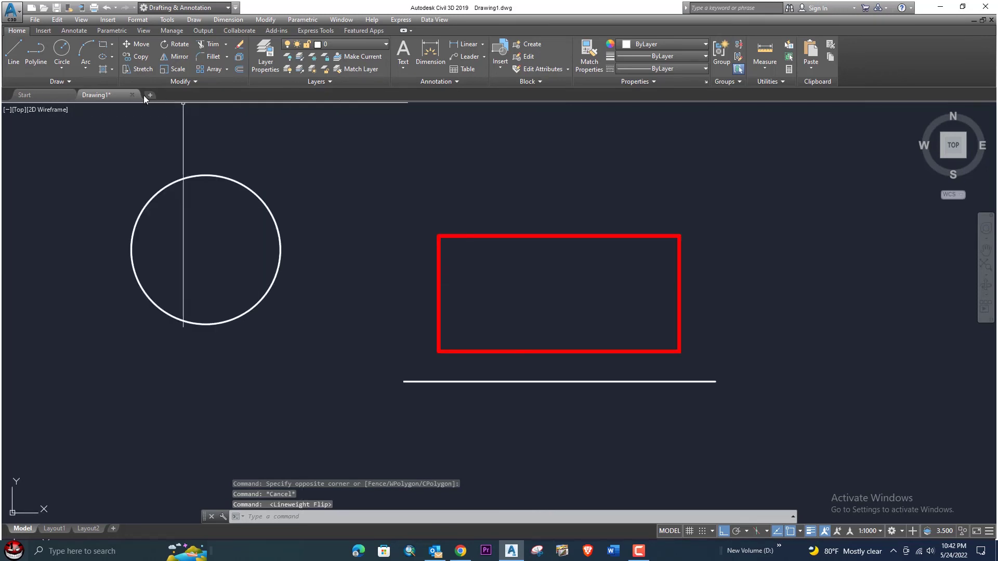
- Draw a three-point arc to the right of the red rectangle, bulging away from it
{"action": "left_click", "coordinate": [86, 54]}
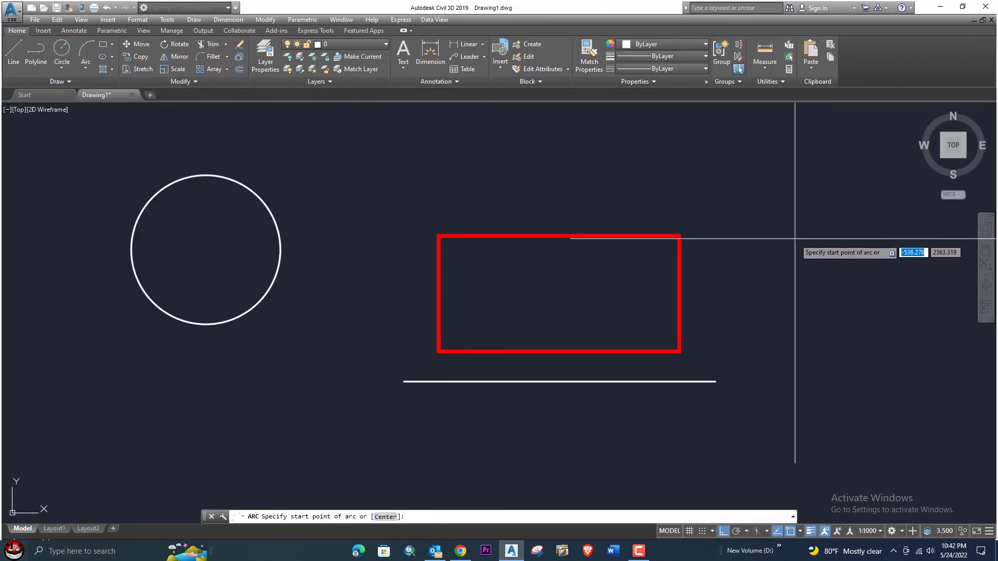
{"action": "middle_click_drag", "start_coordinate": [791, 240], "coordinate": [666, 239]}
{"action": "left_click", "coordinate": [761, 239]}
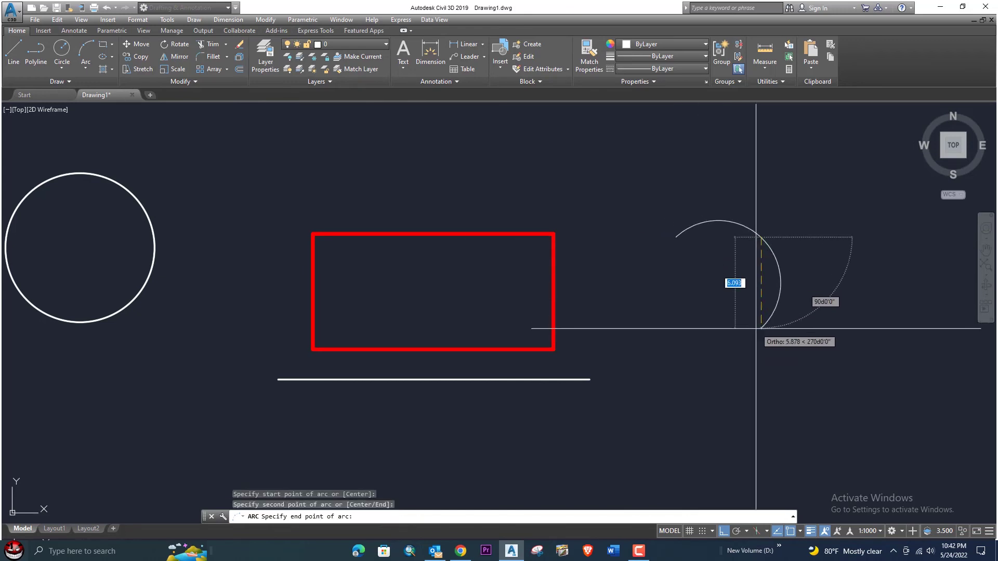
{"action": "left_click", "coordinate": [780, 413]}
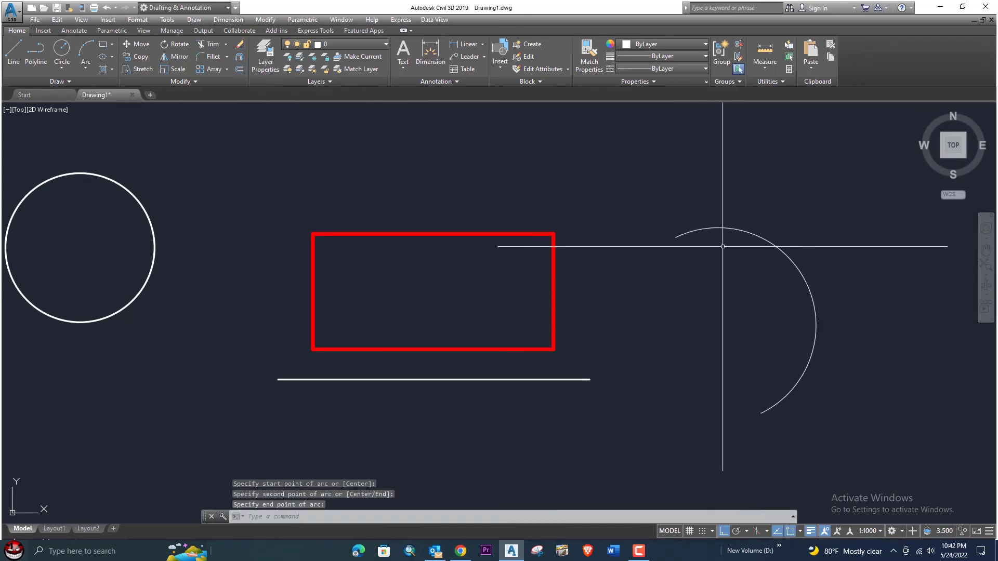
- Set the current lineweight to 0.35 mm with nothing selected, and assign the arc a lineweight of 2.11 mm, leaving it deselected
{"action": "left_click", "coordinate": [677, 55]}
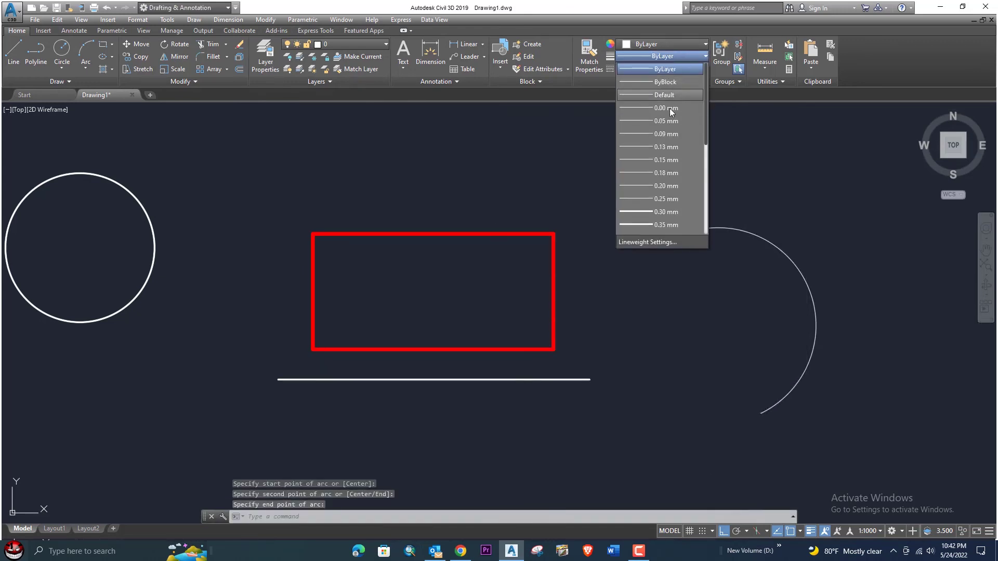
{"action": "left_click", "coordinate": [669, 226]}
{"action": "left_click", "coordinate": [830, 249]}
{"action": "left_click", "coordinate": [682, 301]}
{"action": "left_click", "coordinate": [671, 55]}
{"action": "scroll", "coordinate": [665, 219], "scroll_direction": "down", "scroll_amount": 5}
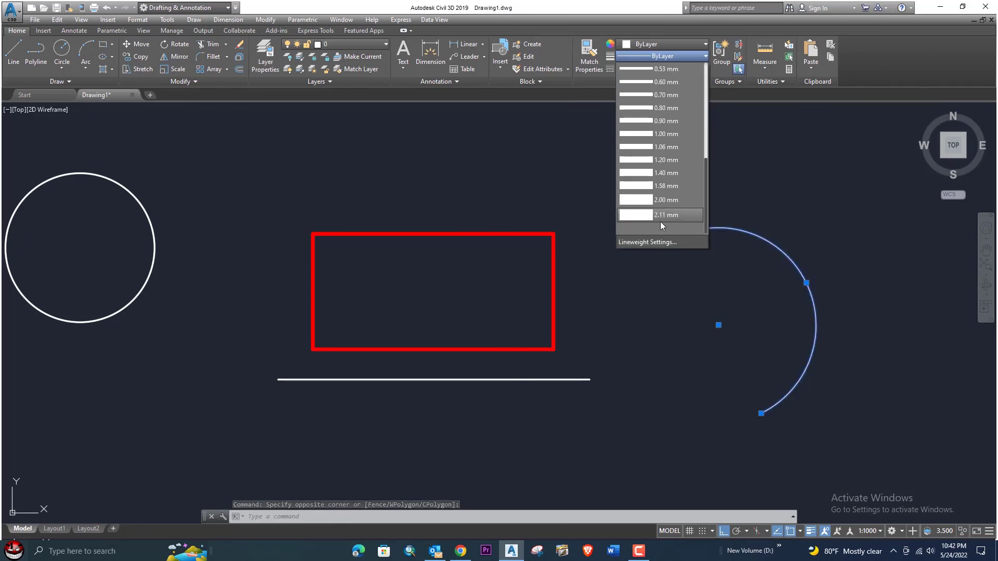
{"action": "left_click", "coordinate": [650, 217]}
{"action": "scroll", "coordinate": [672, 234], "scroll_direction": "down", "scroll_amount": 4}
{"action": "key", "text": "Escape"}
{"action": "scroll", "coordinate": [704, 241], "scroll_direction": "up", "scroll_amount": 4}
{"action": "middle_click_drag", "start_coordinate": [644, 245], "coordinate": [757, 246]}
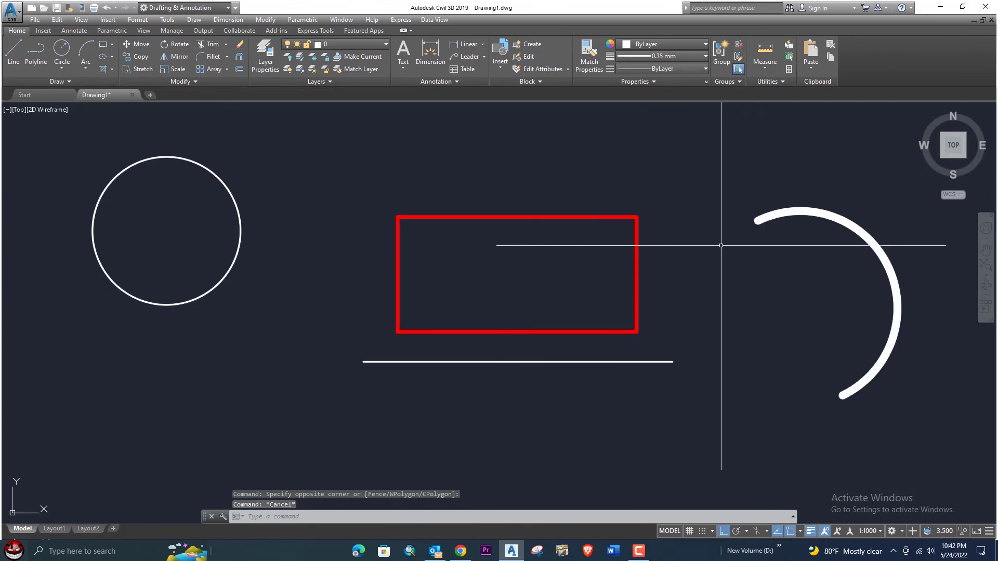